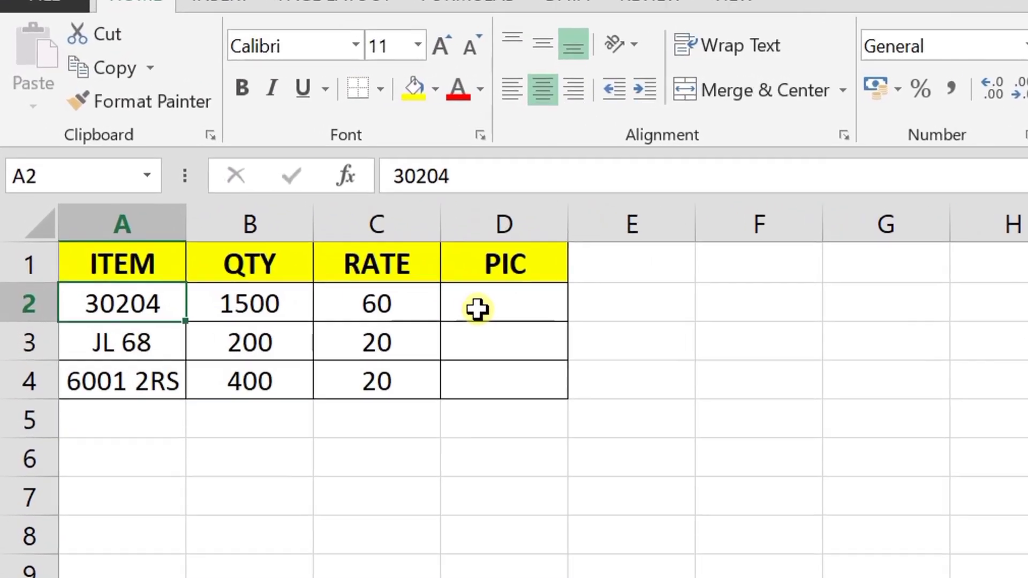
# - Widen the PIC column D and make row 2 taller
pyautogui.click(476, 308)
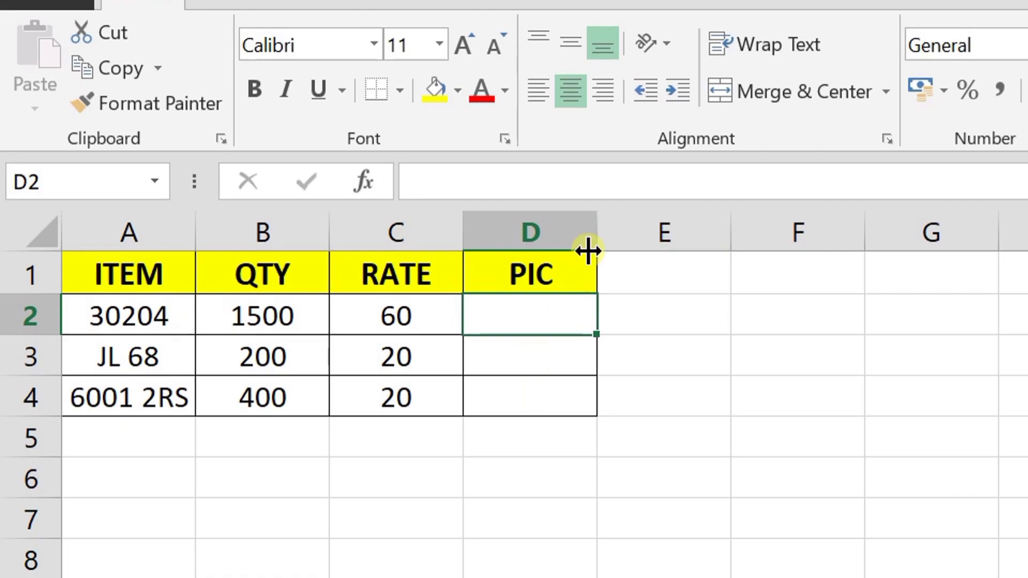
pyautogui.moveTo(593, 231); pyautogui.dragTo(628, 231)
pyautogui.moveTo(32, 335); pyautogui.dragTo(32, 388)
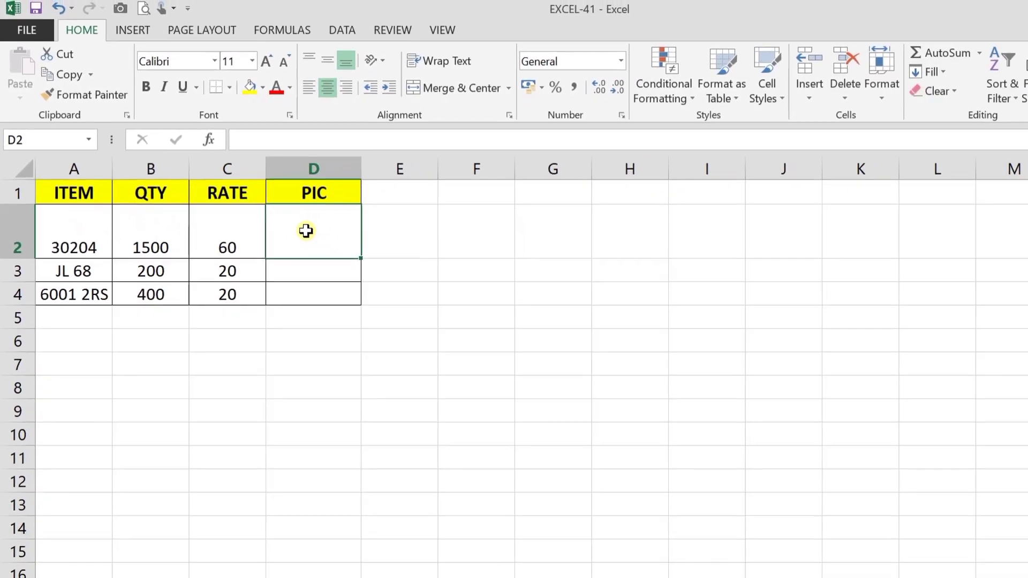
# - Set rows 2–4 to a row height of 50, then select cell D2
pyautogui.click(299, 266)
pyautogui.keyDown('ctrl'); pyautogui.click(299, 295); pyautogui.keyUp('ctrl')
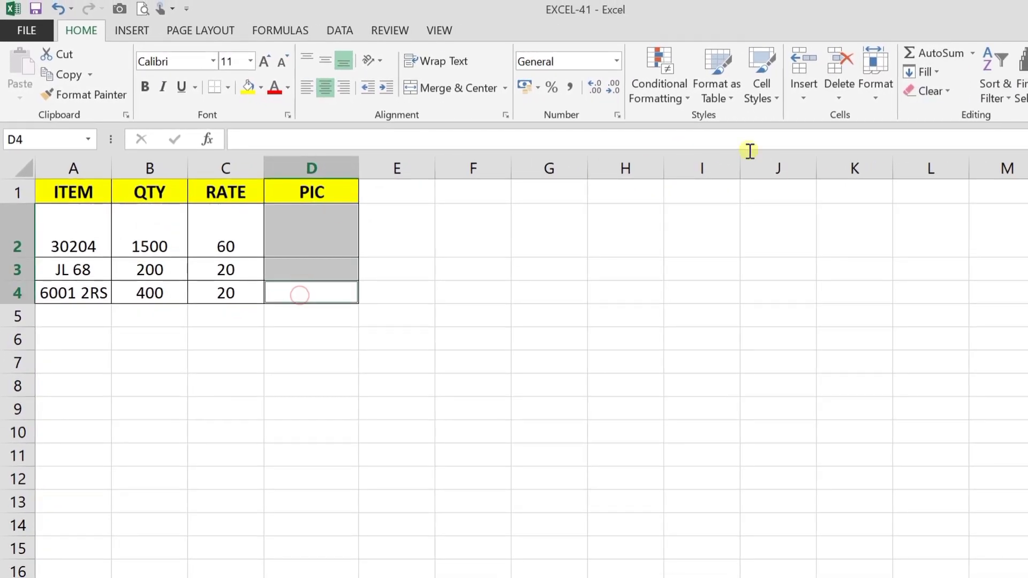
pyautogui.click(874, 91)
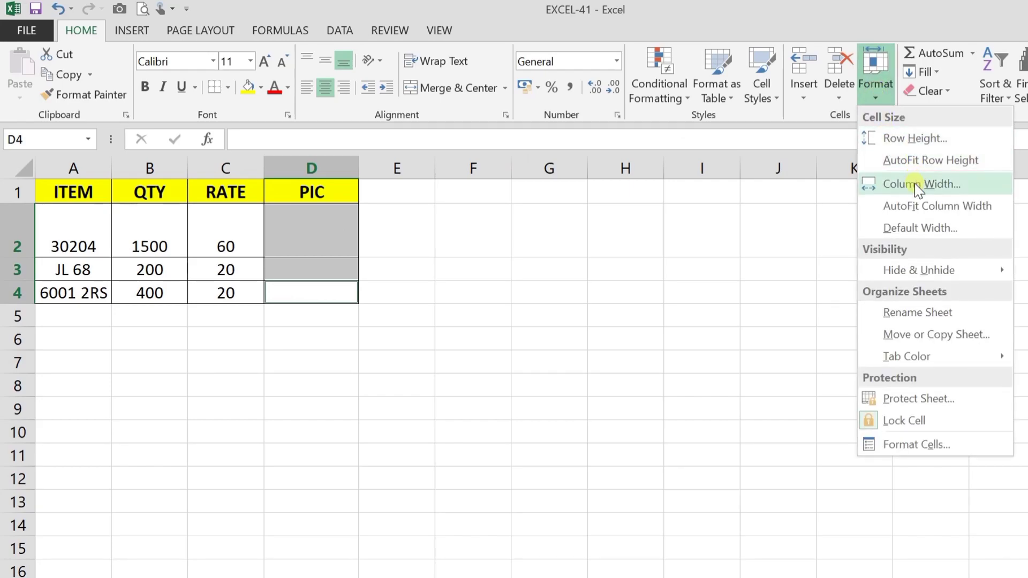
pyautogui.click(906, 137)
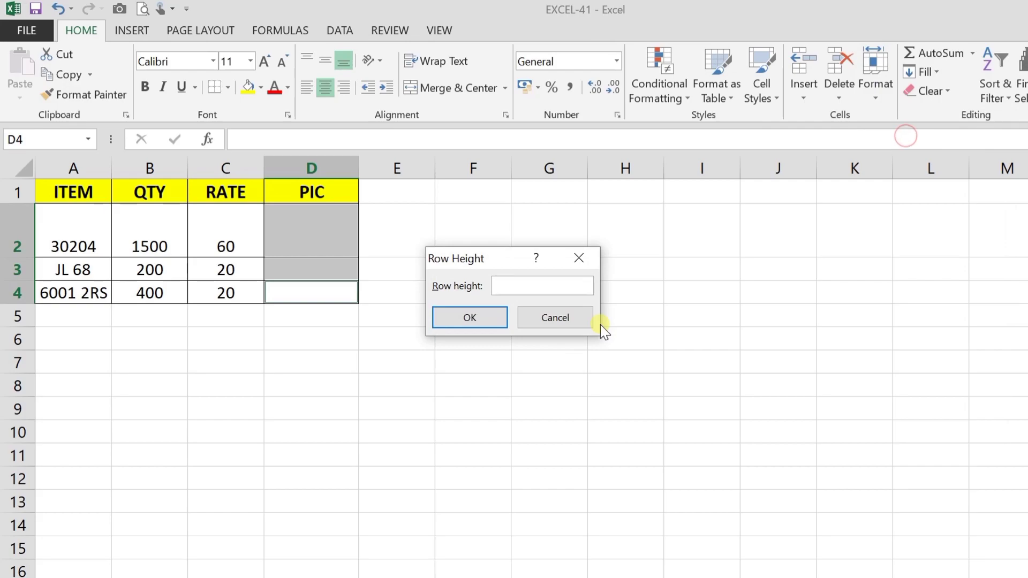
pyautogui.write('50')
pyautogui.write('5')
pyautogui.press('Return')
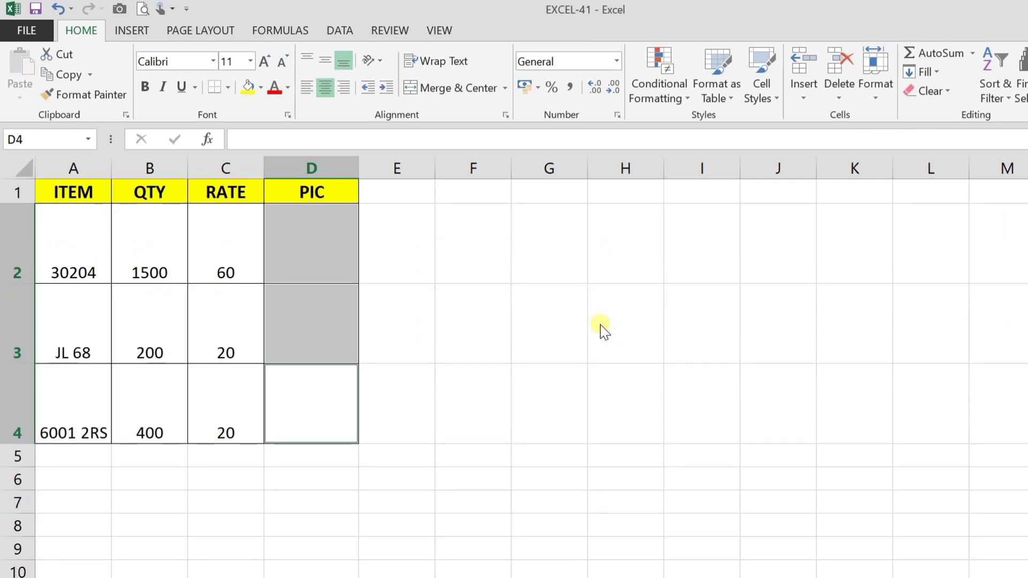
pyautogui.click(339, 256)
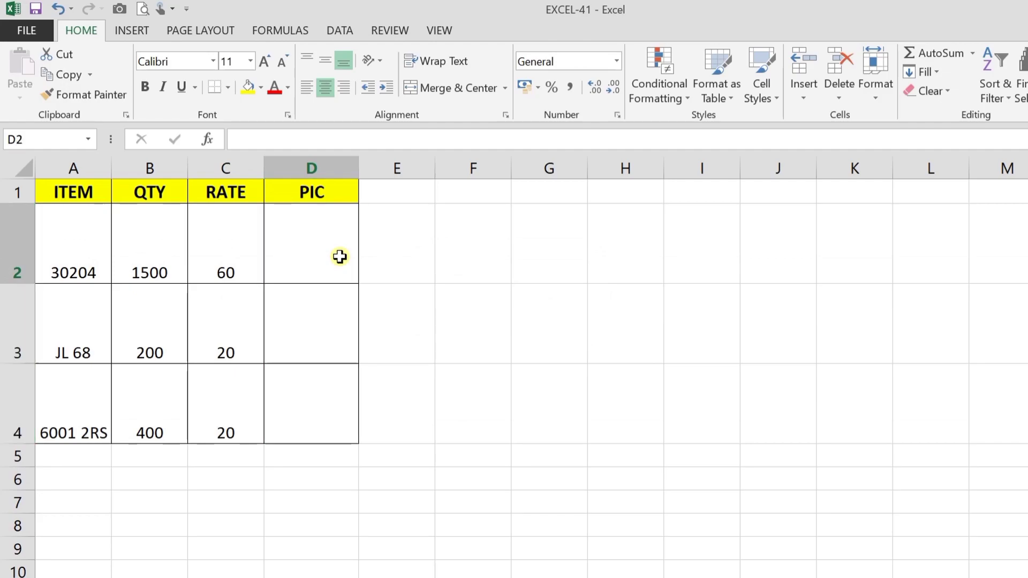
pyautogui.click(319, 335)
pyautogui.click(310, 401)
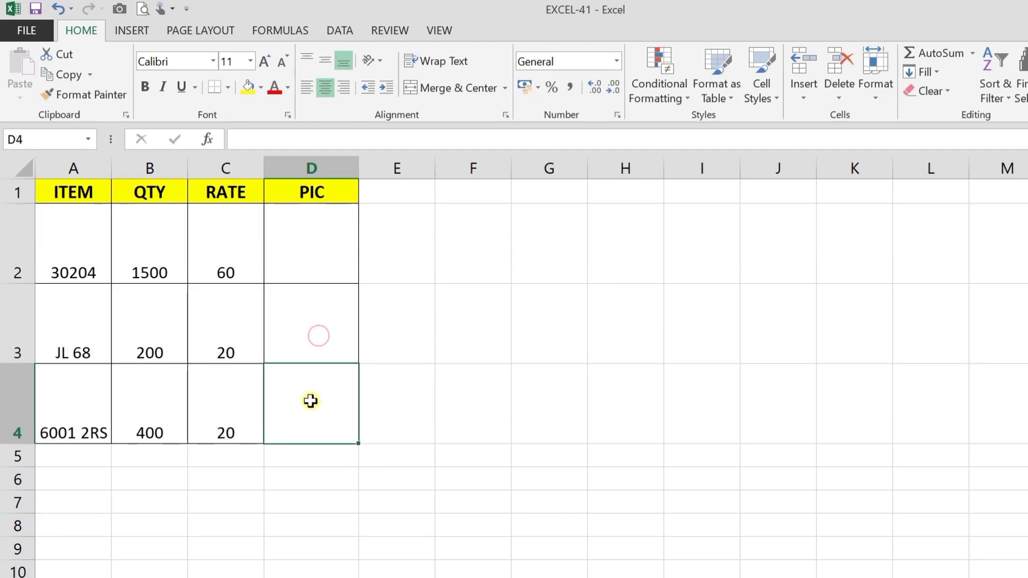
pyautogui.click(306, 241)
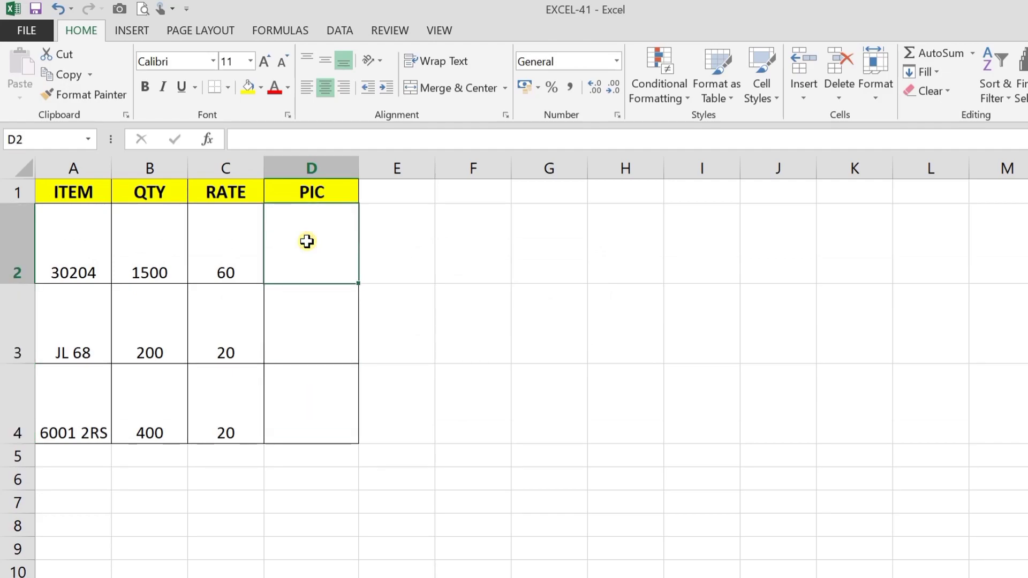
# - Insert the 30204 bearing image file from Documents as a picture
pyautogui.click(122, 33)
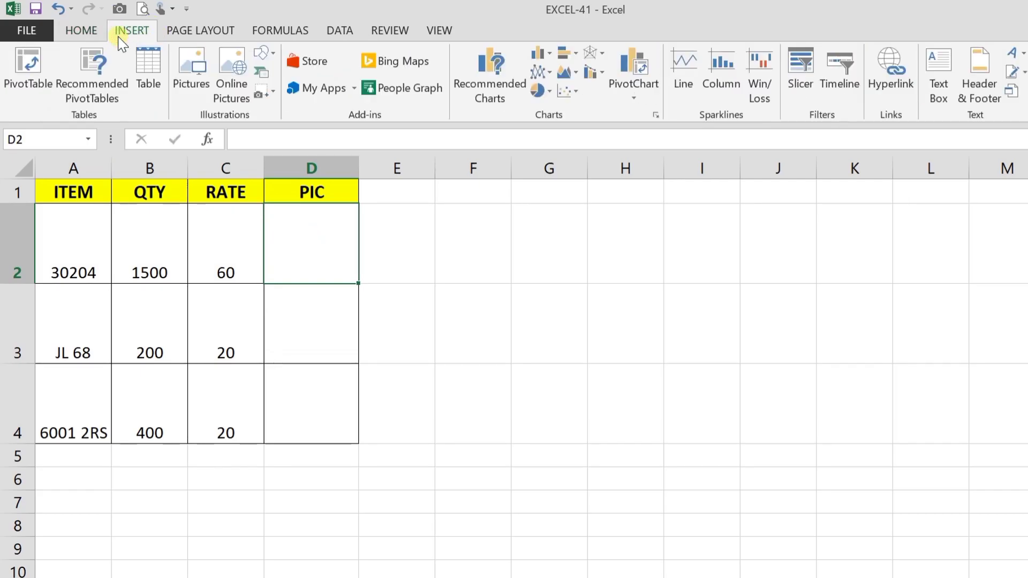
pyautogui.click(187, 87)
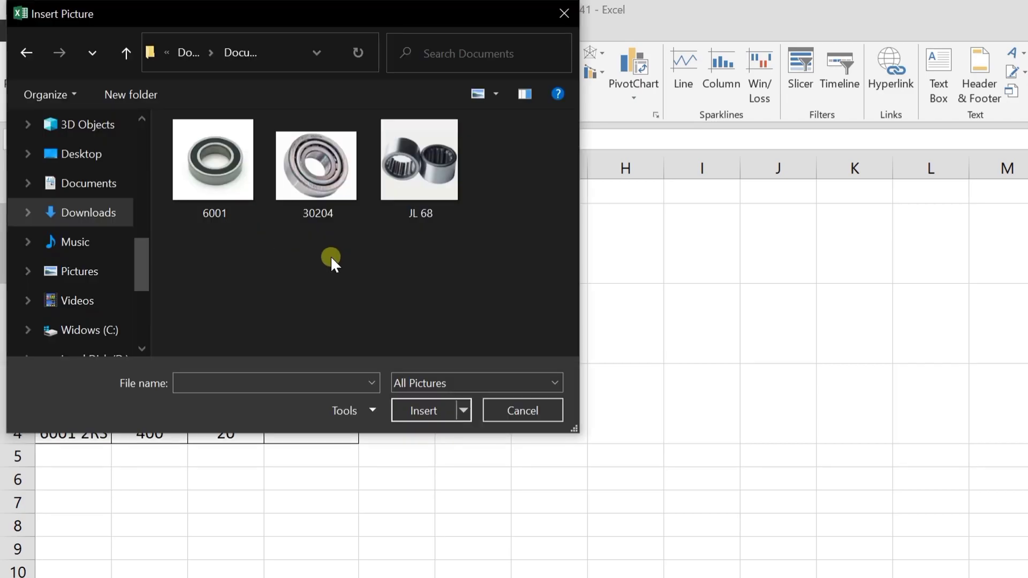
pyautogui.click(320, 170)
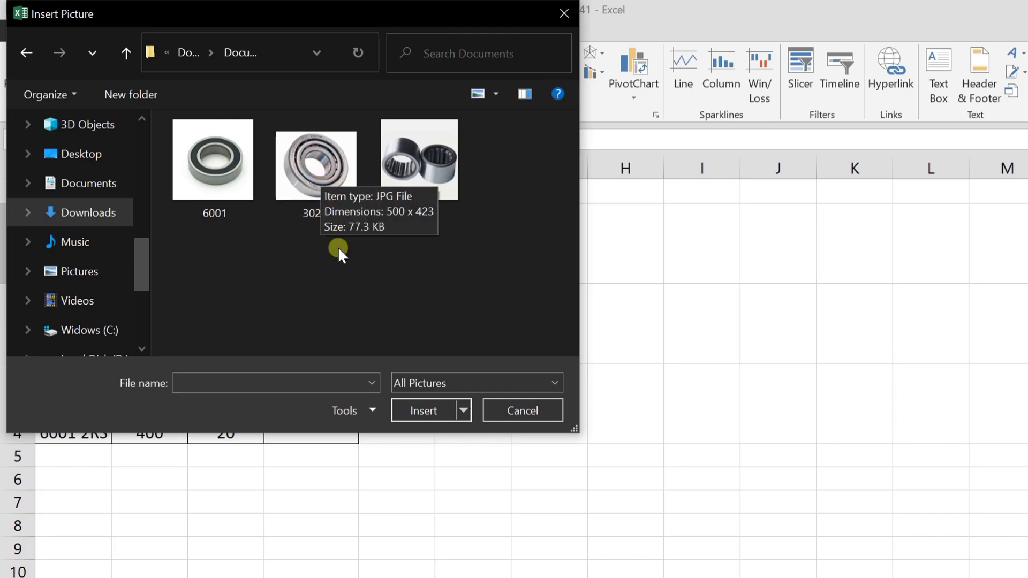
pyautogui.click(326, 191)
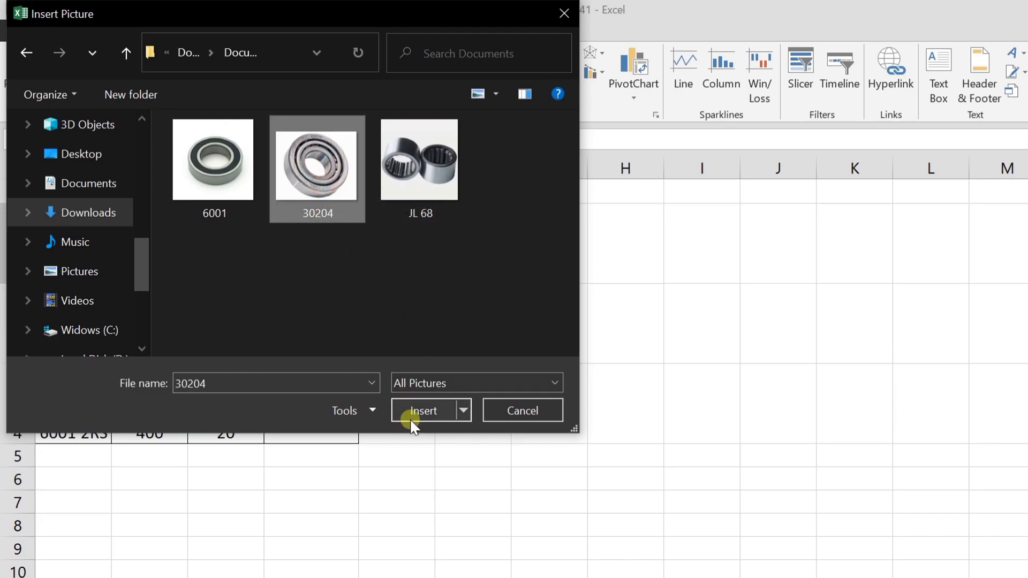
pyautogui.click(422, 411)
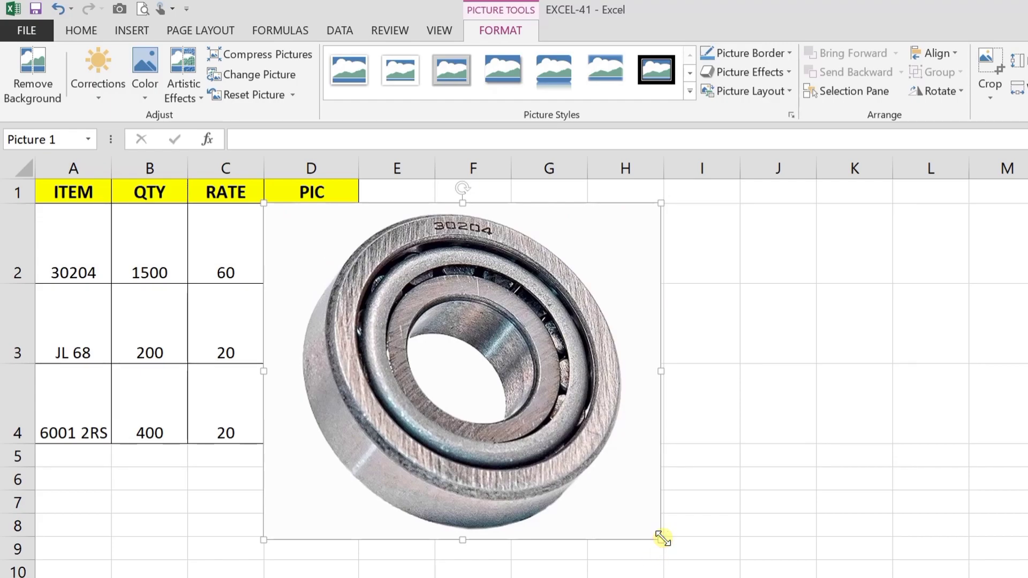
# - Shrink the 30204 photo and position it inside cell D2
pyautogui.moveTo(663, 538); pyautogui.dragTo(333, 278)
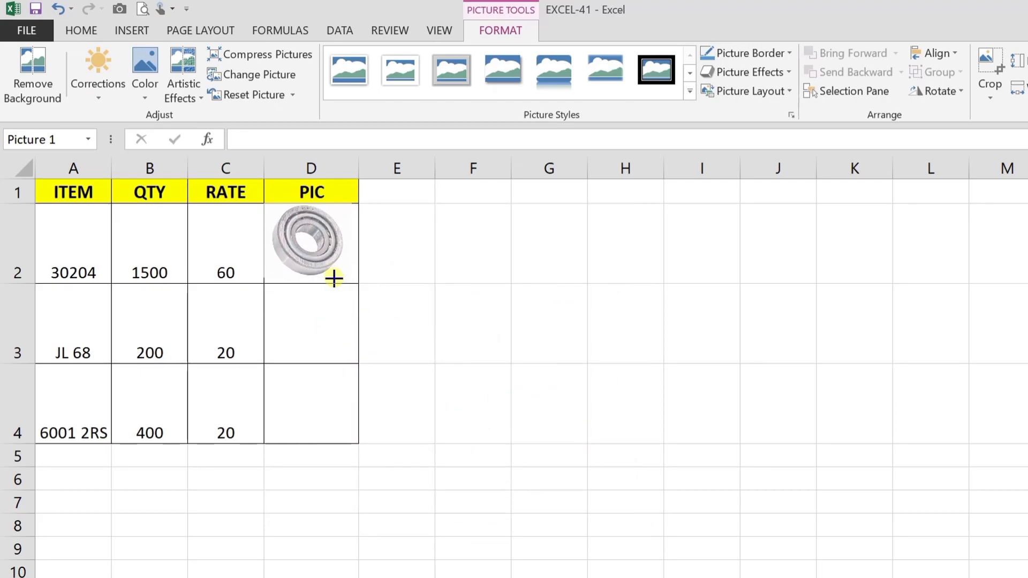
pyautogui.moveTo(298, 230)
pyautogui.mouseDown()
pyautogui.moveTo(319, 245)
pyautogui.moveTo(312, 239)
pyautogui.mouseUp()
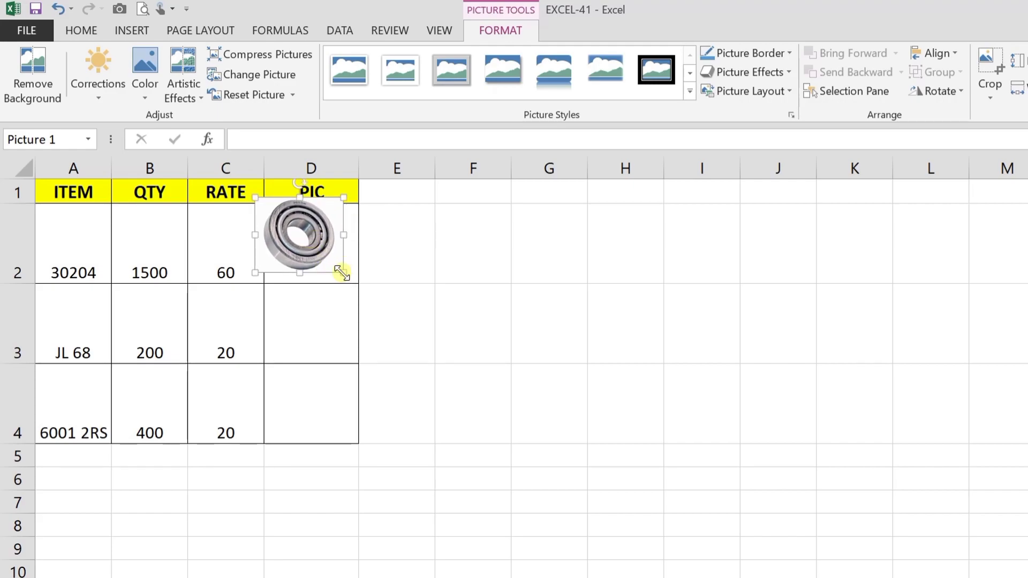
pyautogui.moveTo(340, 273)
pyautogui.mouseDown()
pyautogui.moveTo(334, 264)
pyautogui.moveTo(343, 271)
pyautogui.mouseUp()
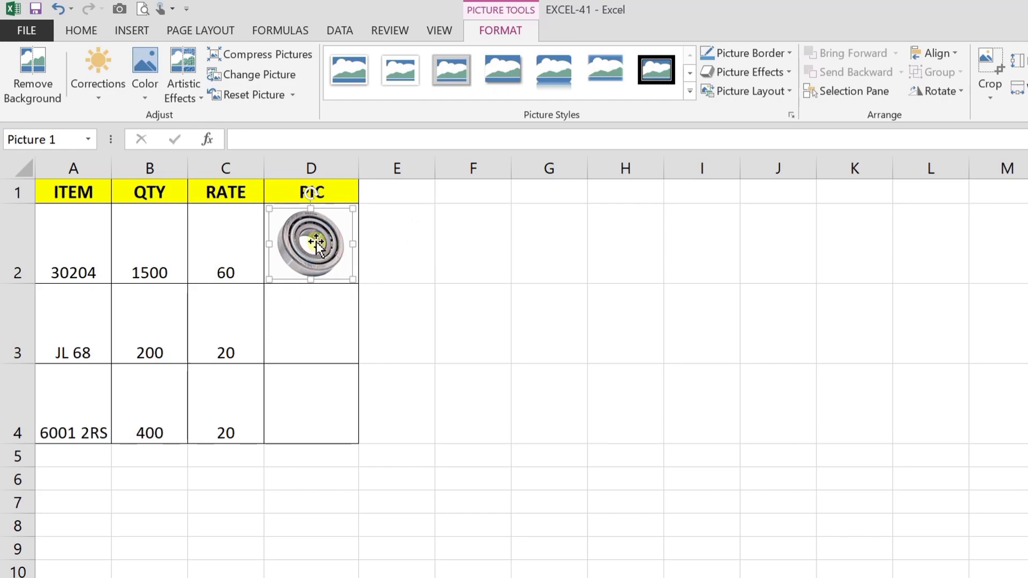
# - Enable Snap to Grid and nudge the 30204 photo to snap to D2's edges
pyautogui.click(940, 54)
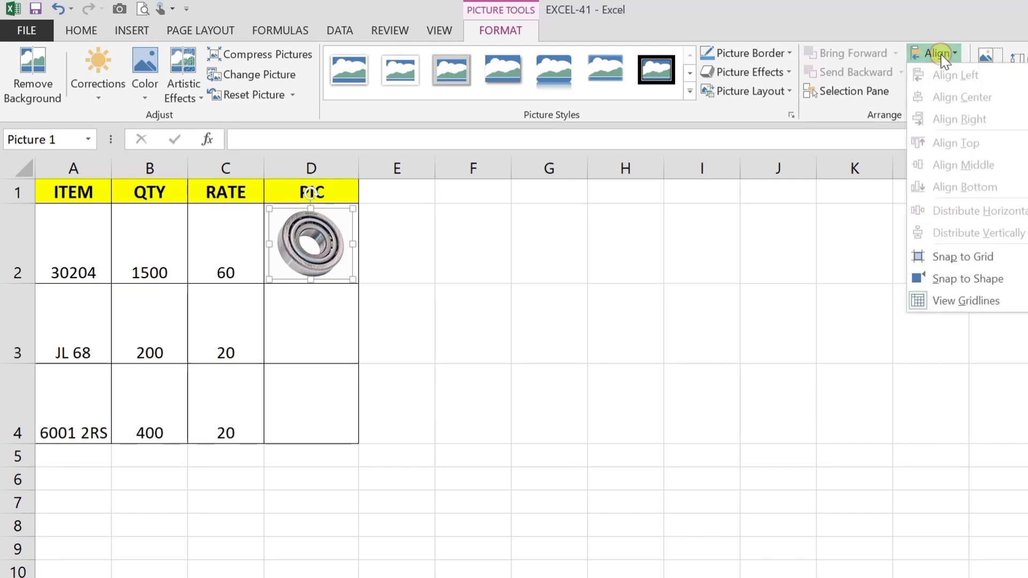
pyautogui.click(1010, 265)
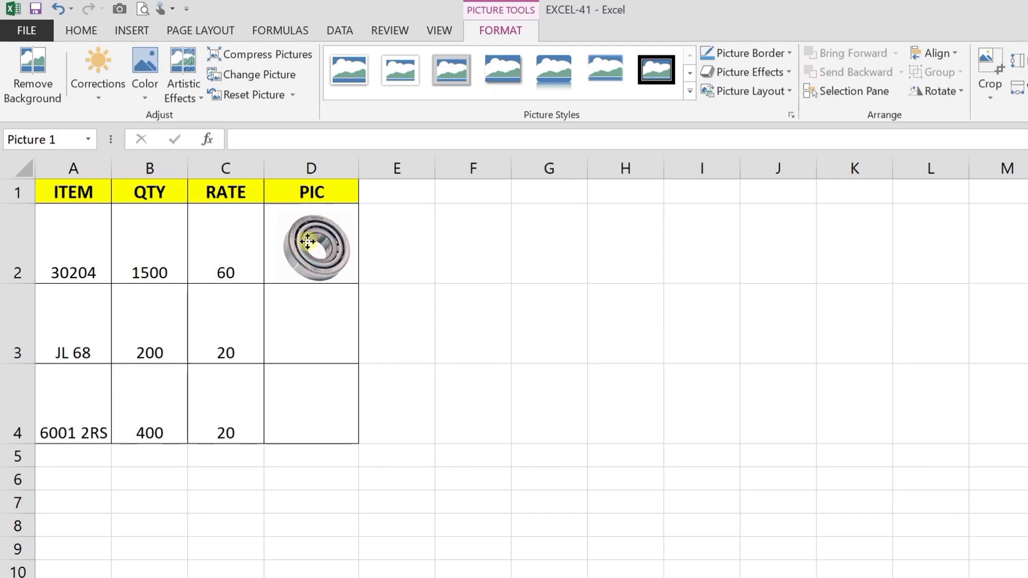
pyautogui.moveTo(303, 242); pyautogui.dragTo(307, 242)
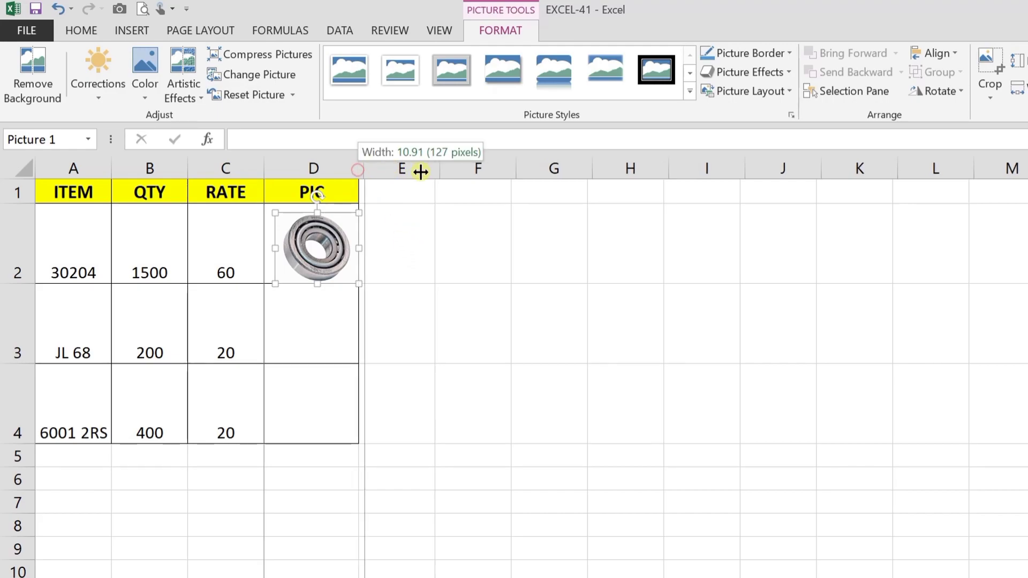
# - Widen column D and heighten row 2, then undo the resizing
pyautogui.moveTo(358, 170); pyautogui.dragTo(421, 170)
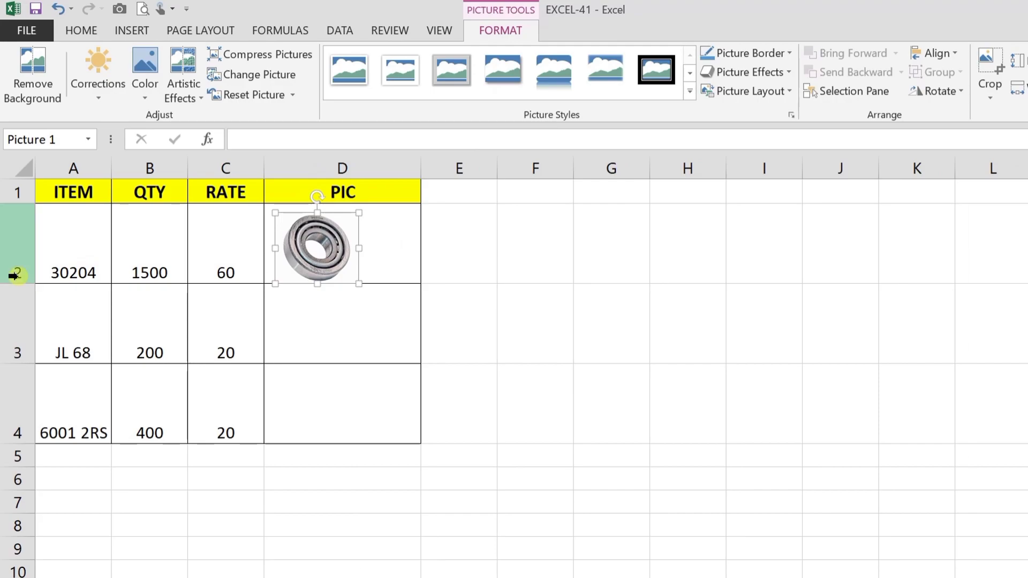
pyautogui.moveTo(20, 284); pyautogui.dragTo(25, 361)
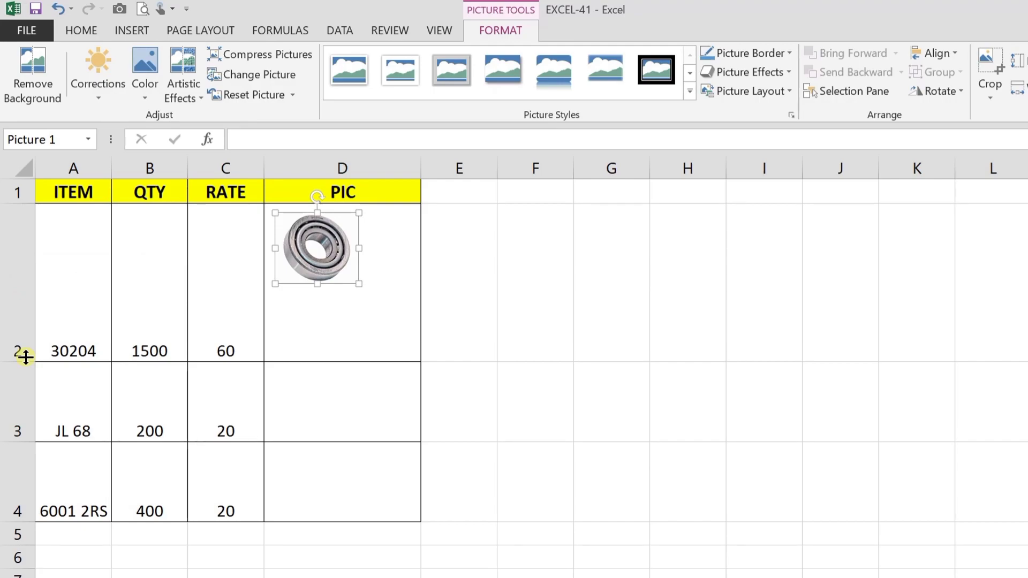
pyautogui.hotkey('ctrl', 'z')
pyautogui.hotkey('ctrl', 'z')
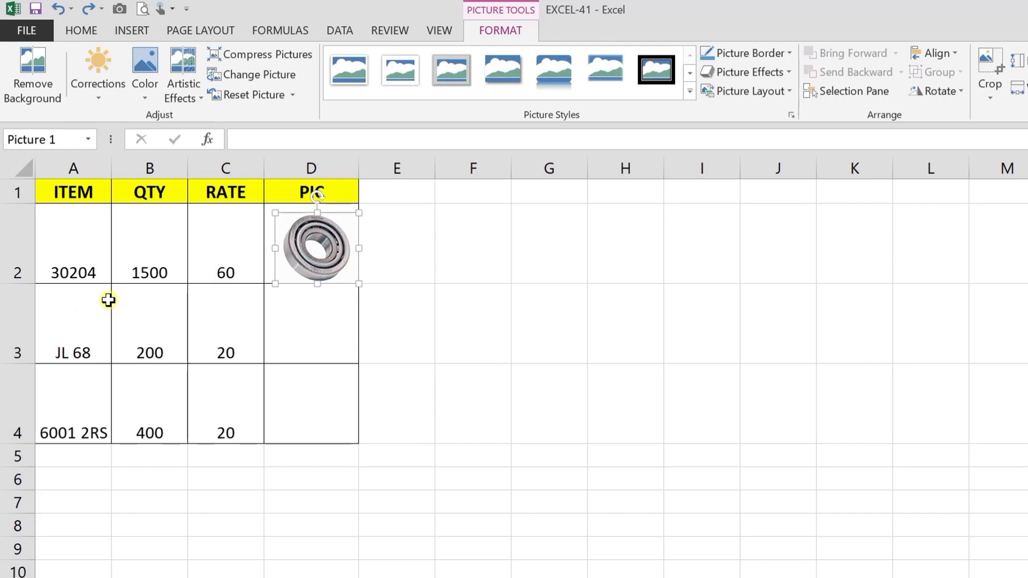
# - Set the 30204 photo's properties to Move and size with cells, then close the pane
pyautogui.rightClick(324, 238)
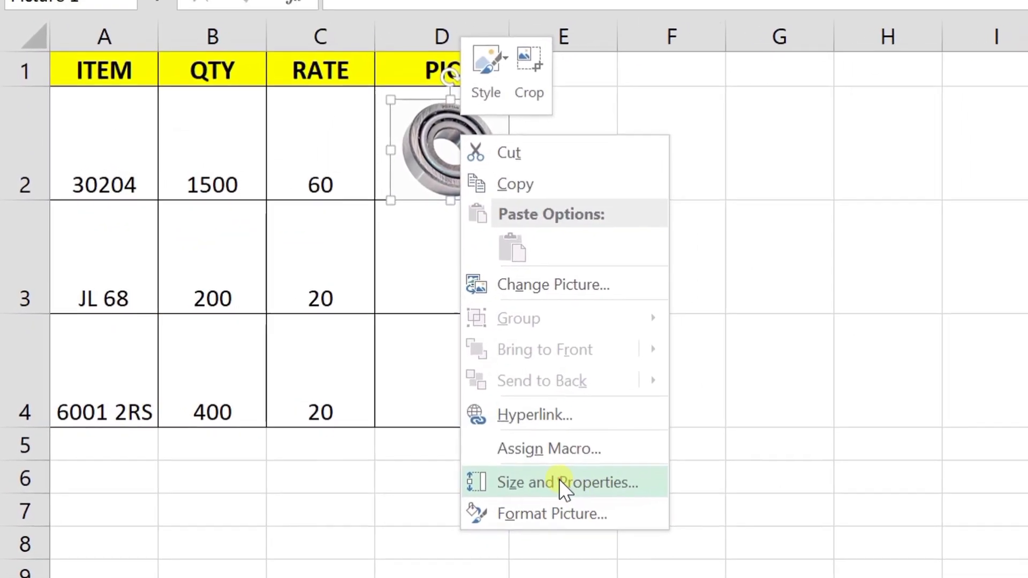
pyautogui.click(580, 479)
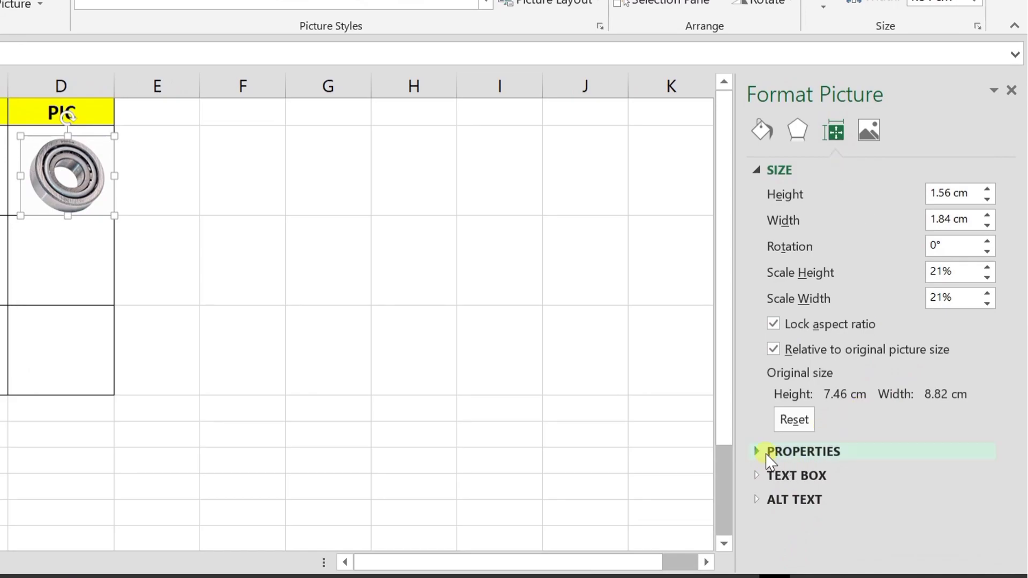
pyautogui.click(765, 454)
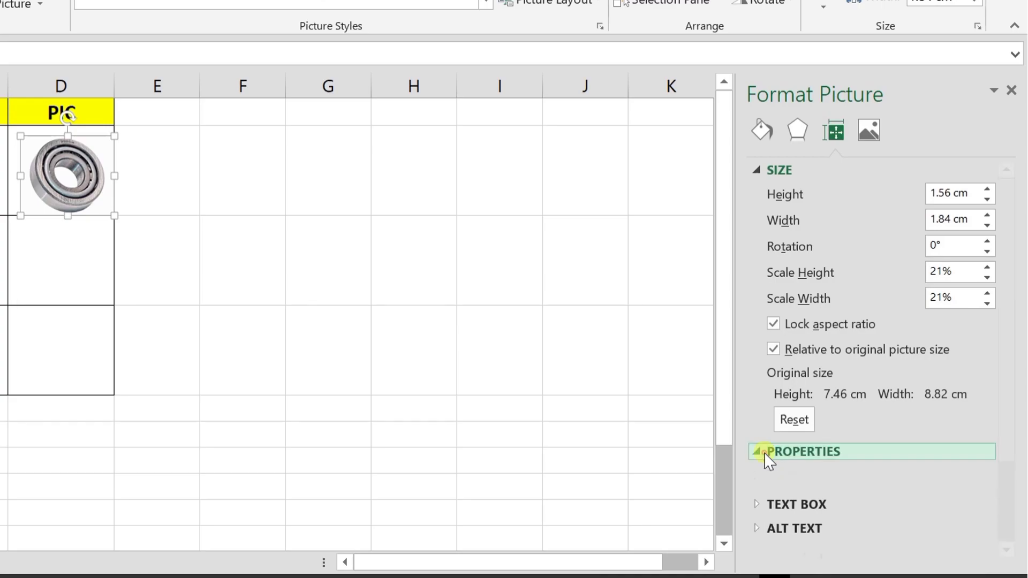
pyautogui.scroll(-2, 1012, 348)
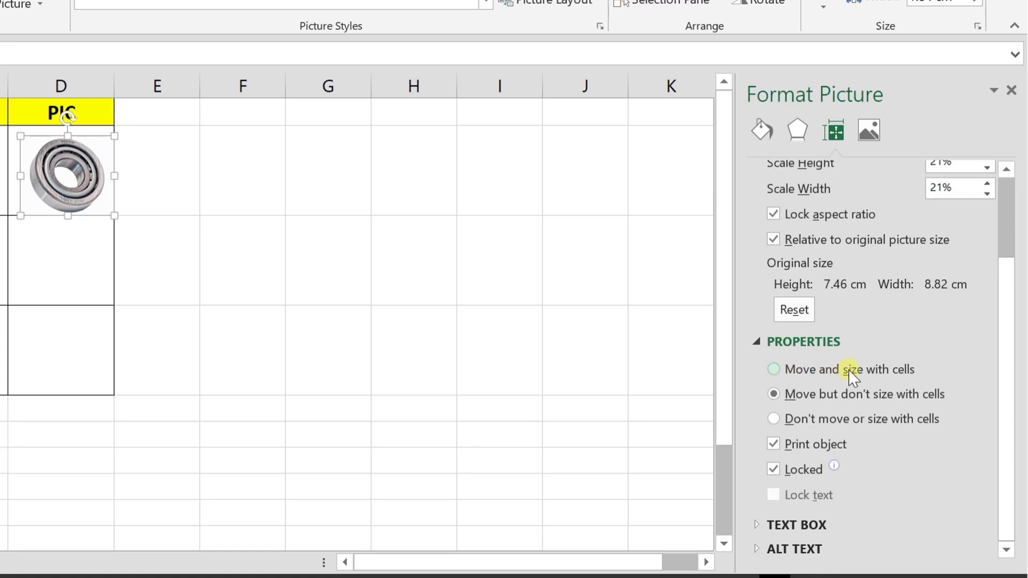
pyautogui.click(815, 371)
pyautogui.click(1018, 91)
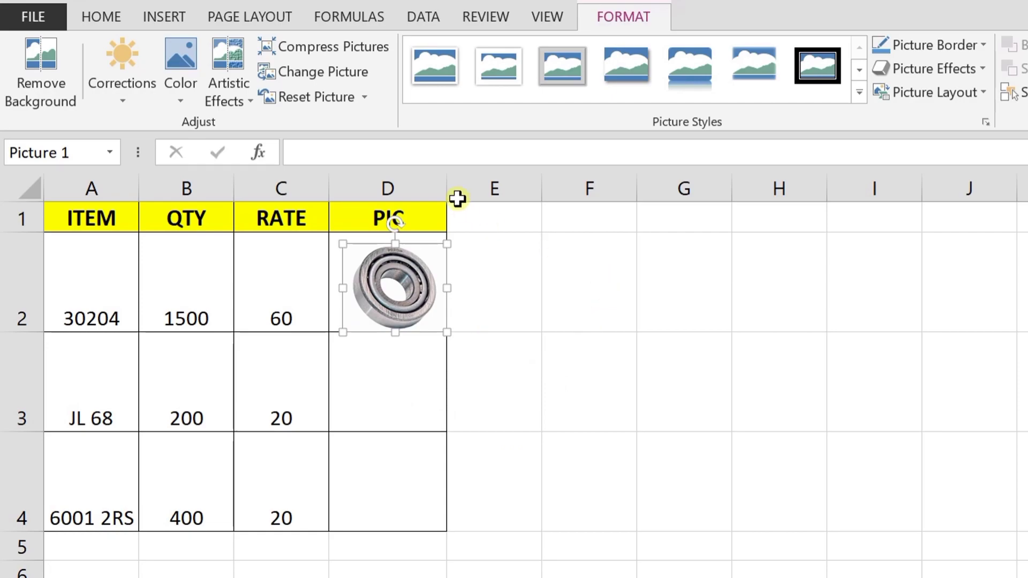
# - Stretch column D and row 2 to test the photo scaling, then narrow column D back
pyautogui.moveTo(446, 186); pyautogui.dragTo(537, 187)
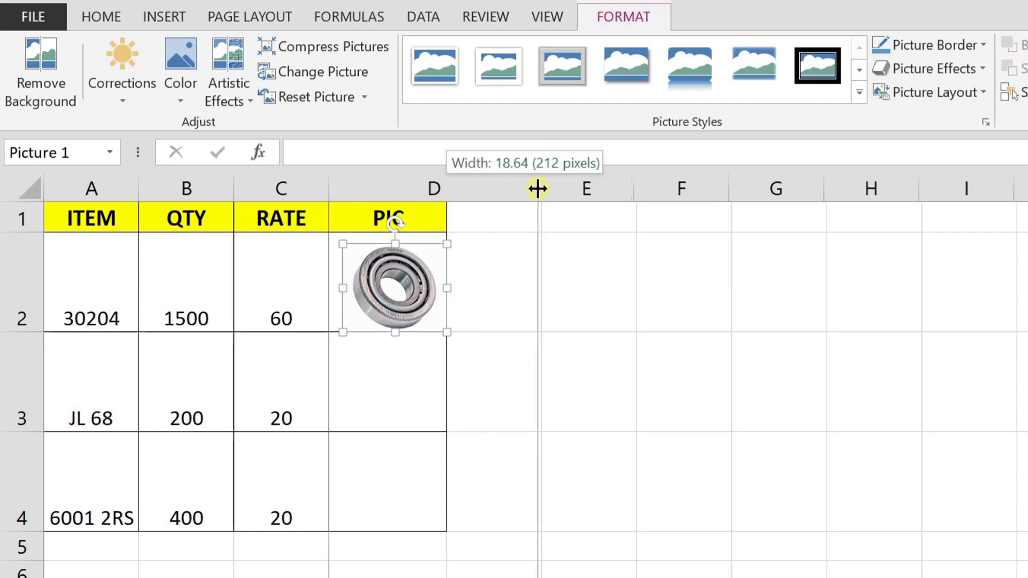
pyautogui.moveTo(30, 333); pyautogui.dragTo(33, 408)
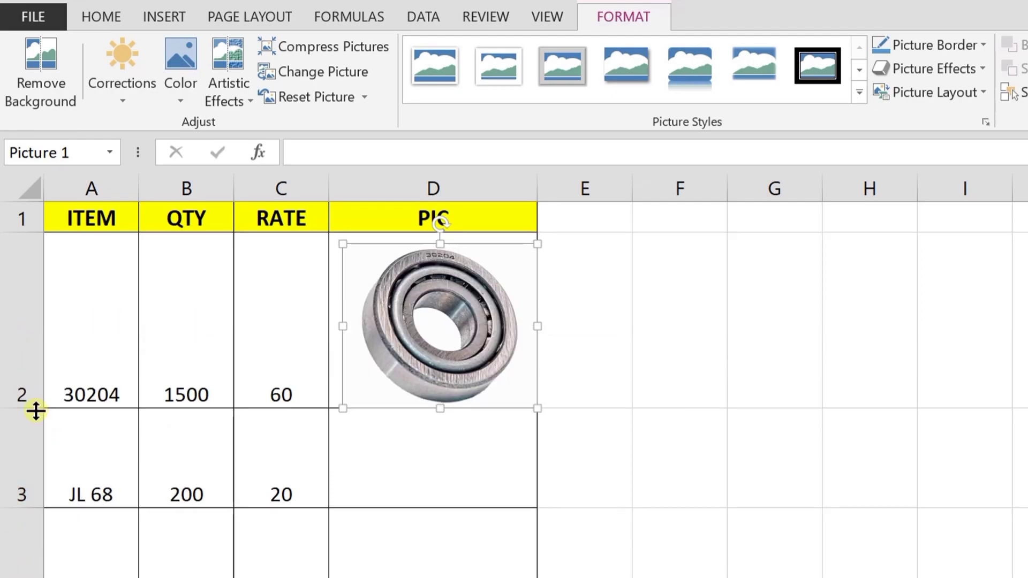
pyautogui.moveTo(34, 409); pyautogui.dragTo(12, 301)
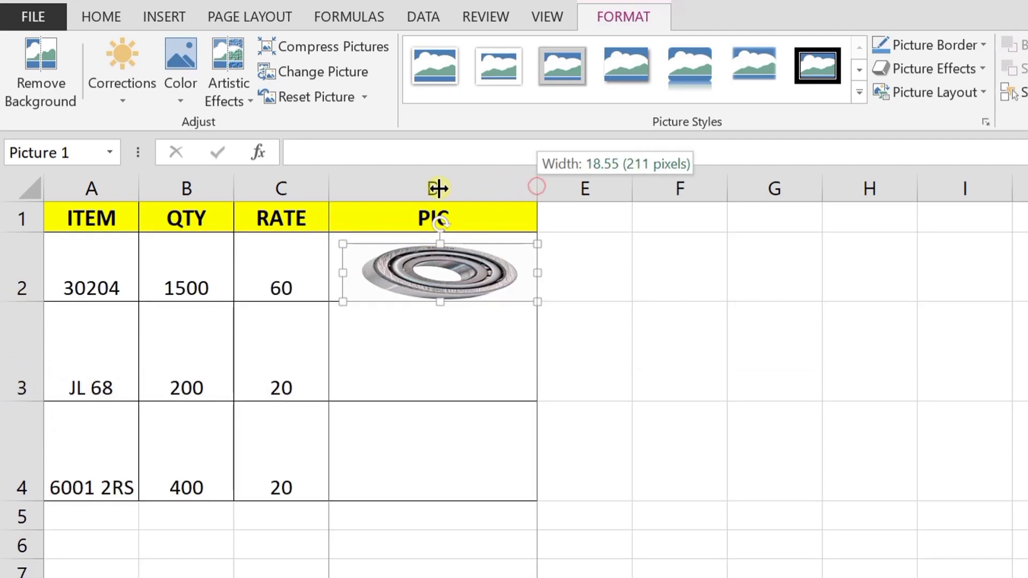
pyautogui.moveTo(438, 188); pyautogui.dragTo(440, 189)
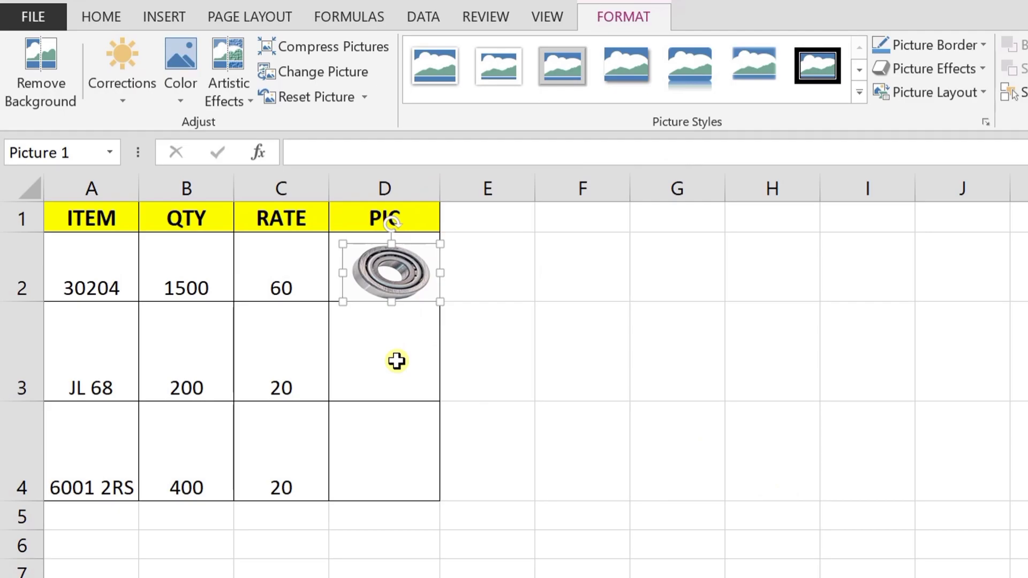
pyautogui.click(396, 361)
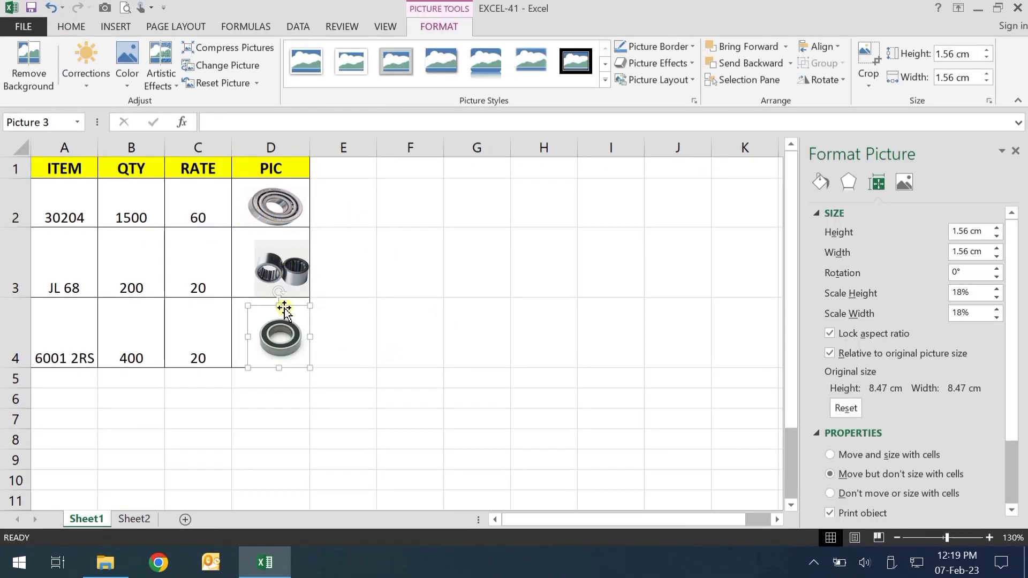
# - Set the third photo to Move and size with cells, then resize column D and rows 2–4
pyautogui.click(841, 454)
pyautogui.click(1015, 151)
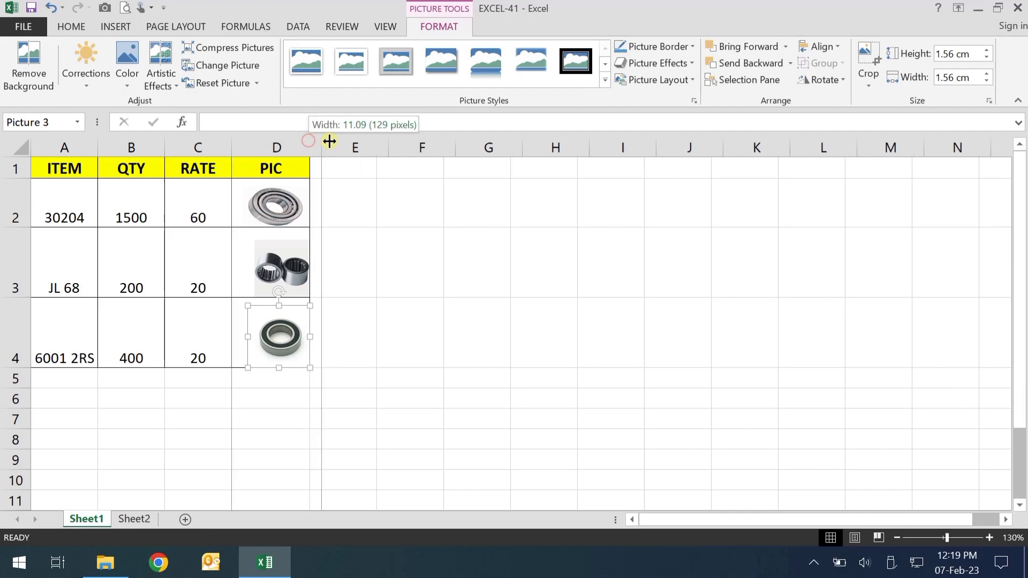
pyautogui.moveTo(308, 140); pyautogui.dragTo(370, 142)
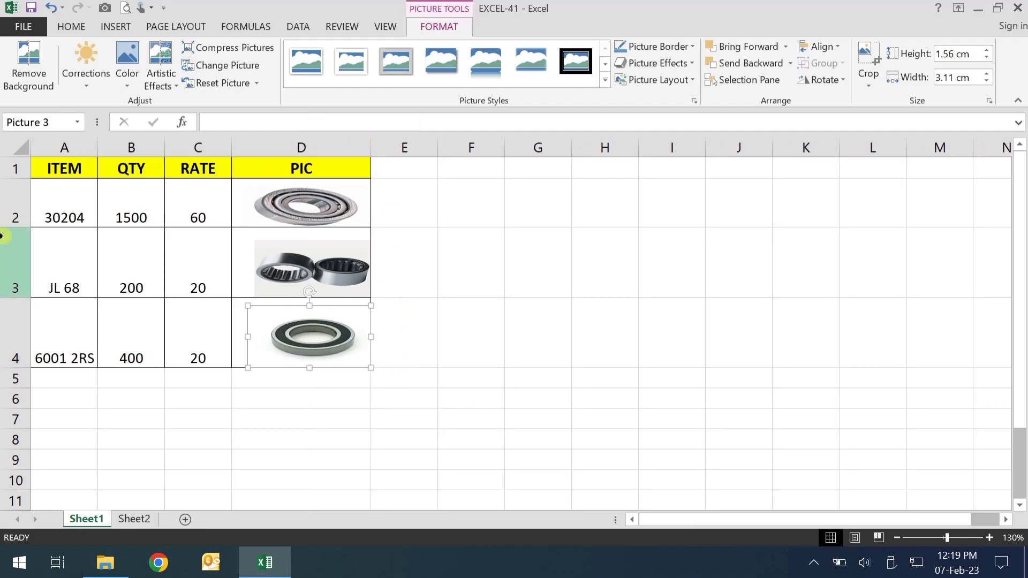
pyautogui.moveTo(19, 225); pyautogui.dragTo(19, 255)
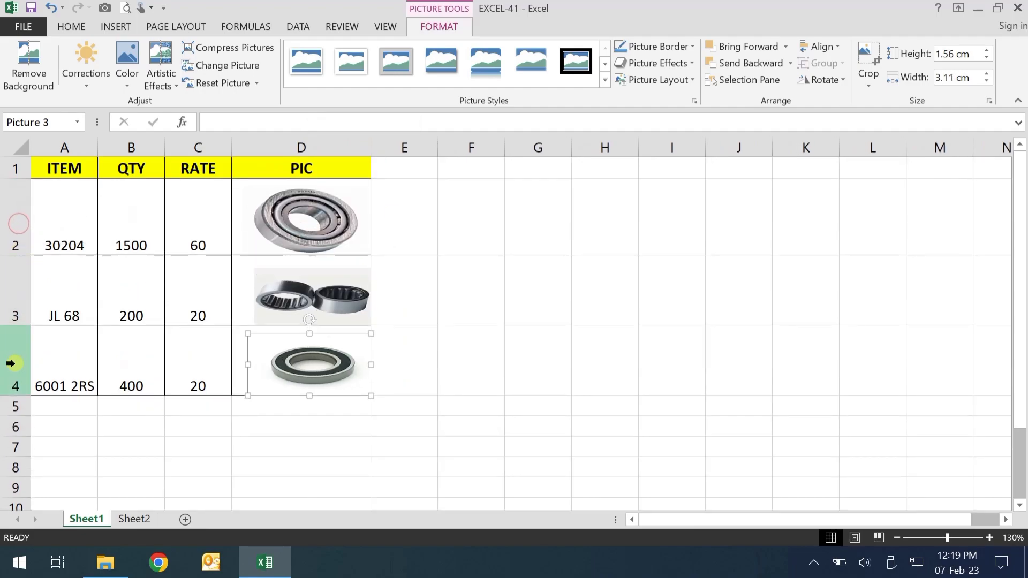
pyautogui.moveTo(19, 325); pyautogui.dragTo(20, 346)
pyautogui.moveTo(18, 398)
pyautogui.mouseDown()
pyautogui.moveTo(36, 429)
pyautogui.moveTo(25, 386)
pyautogui.mouseUp()
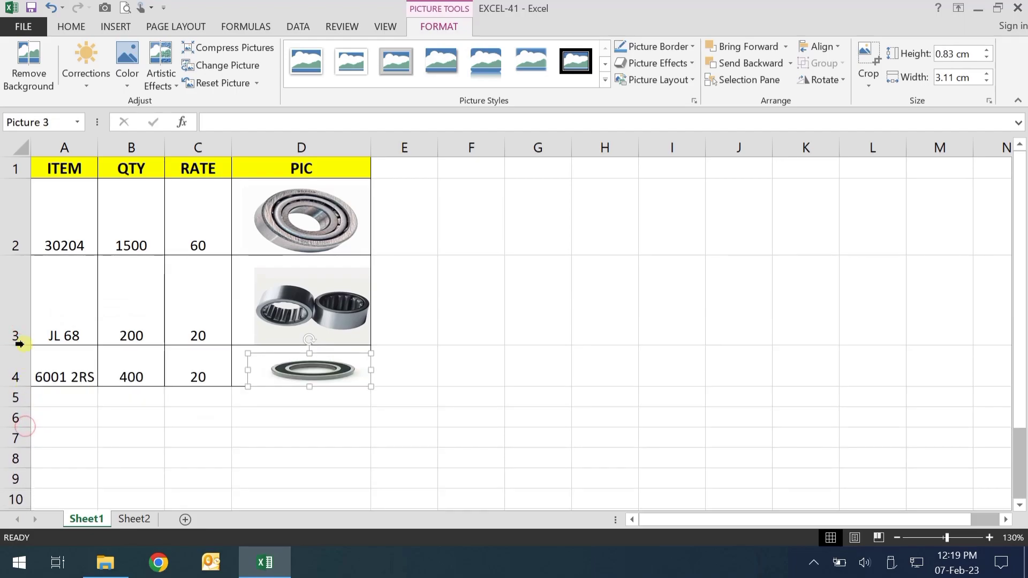
pyautogui.moveTo(21, 344); pyautogui.dragTo(18, 308)
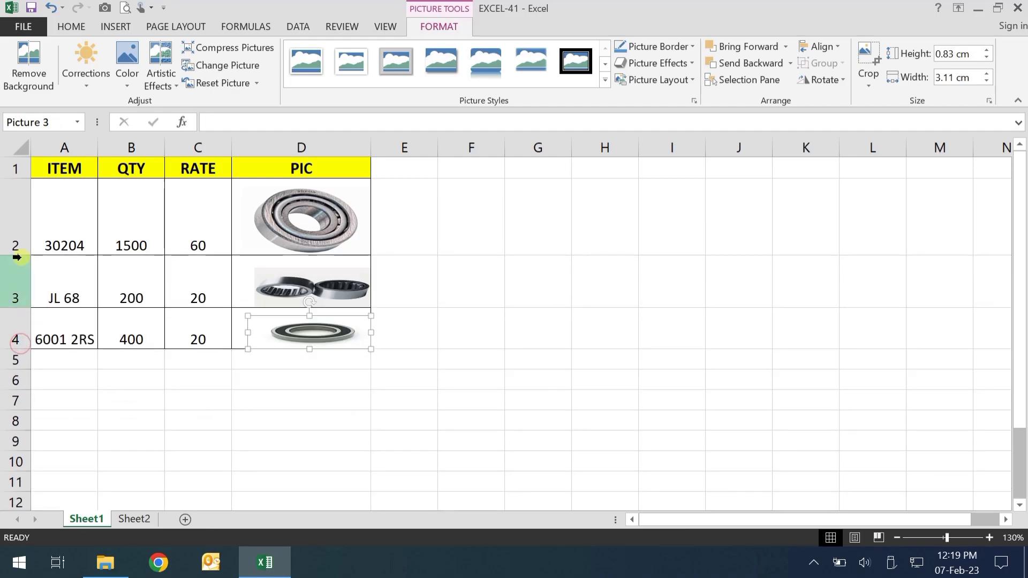
pyautogui.moveTo(21, 256); pyautogui.dragTo(19, 231)
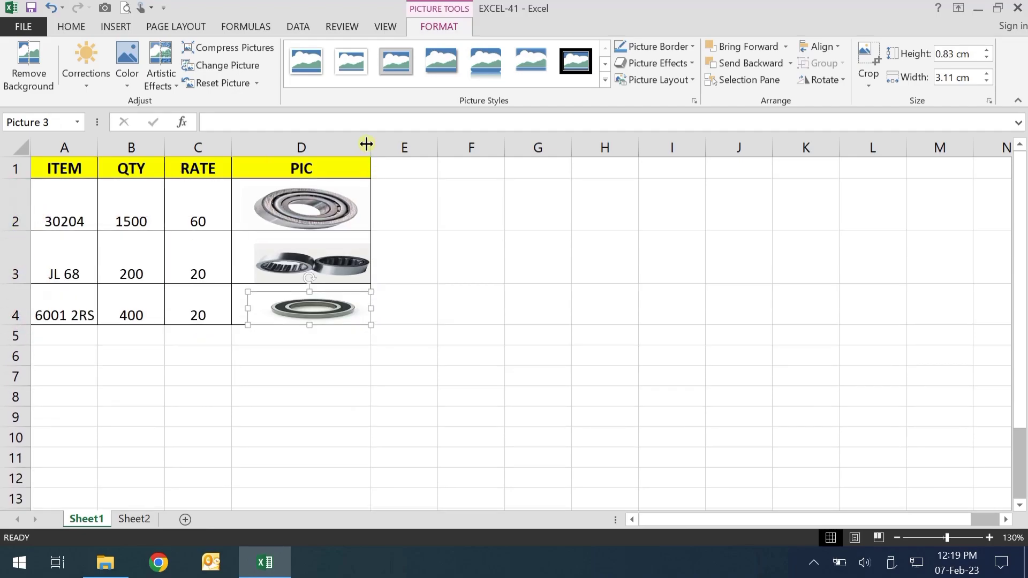
pyautogui.moveTo(370, 142); pyautogui.dragTo(341, 142)
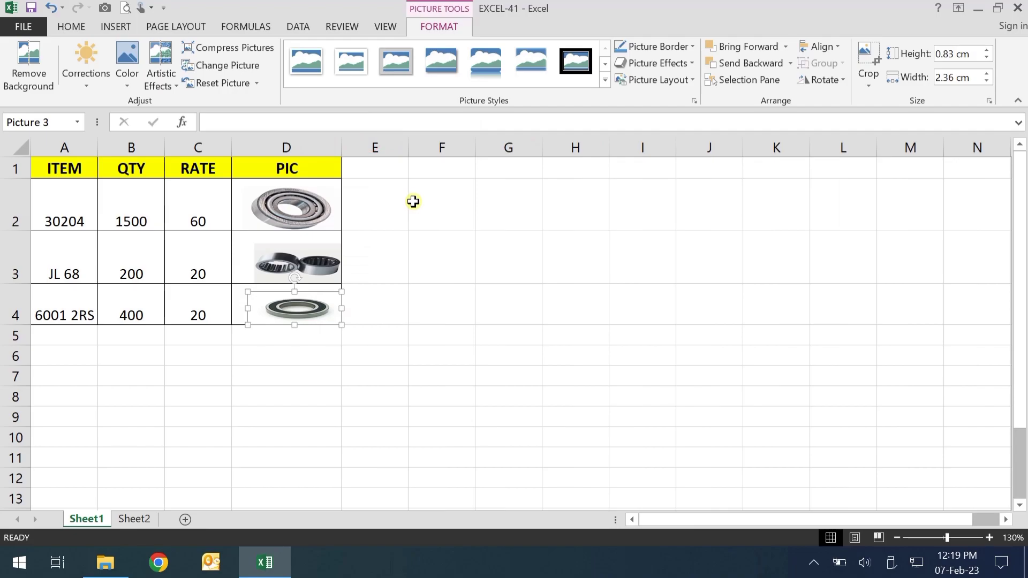